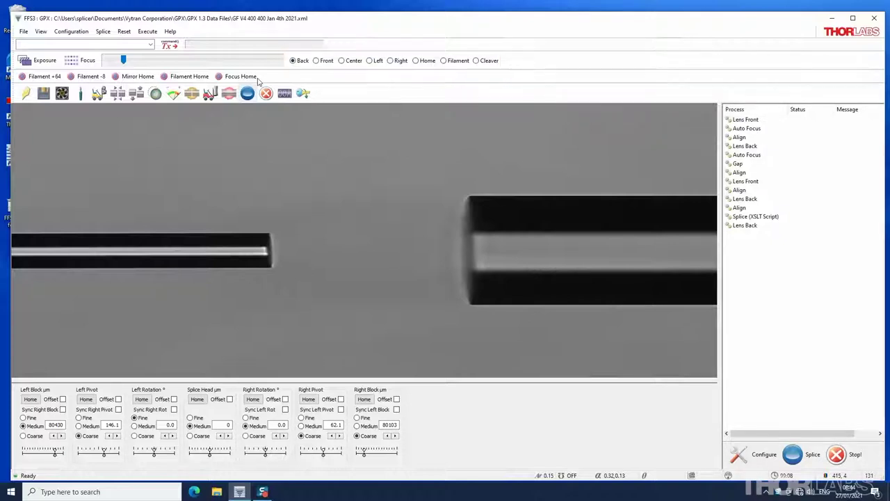
# - Show the fibres in the Front, Back and Center side views, then the Right and Left end views
pyautogui.click(317, 62)
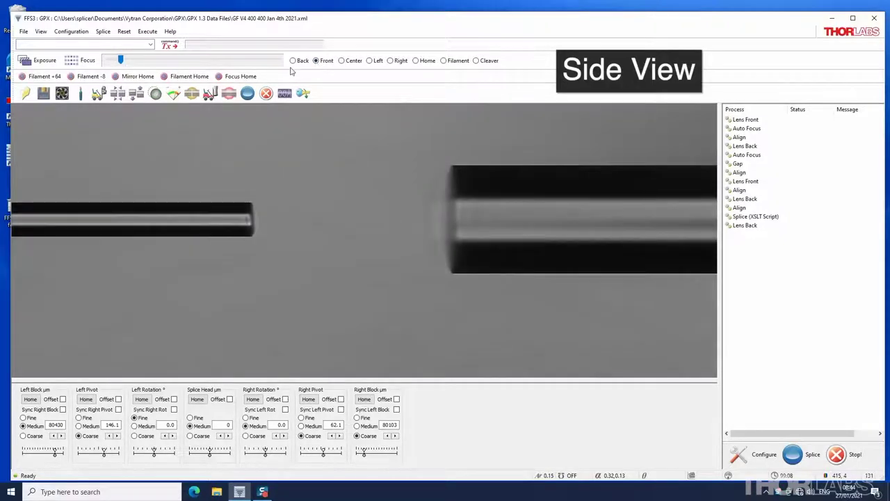
pyautogui.click(293, 61)
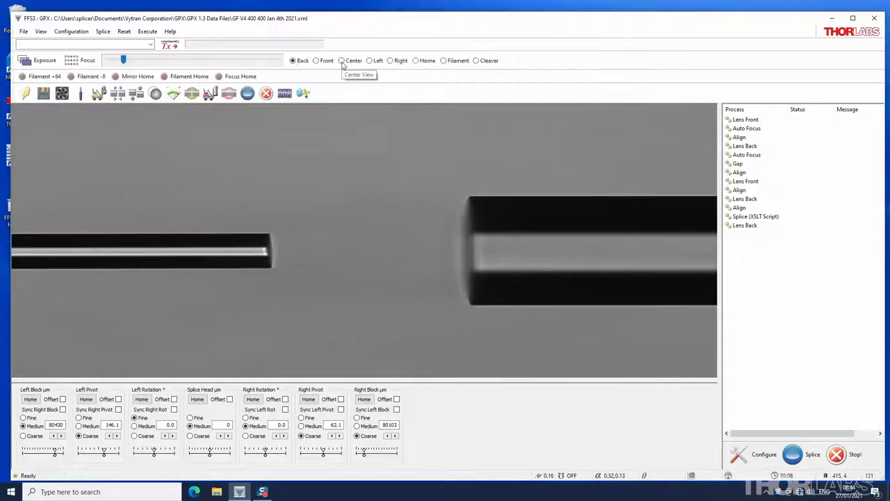
pyautogui.click(342, 63)
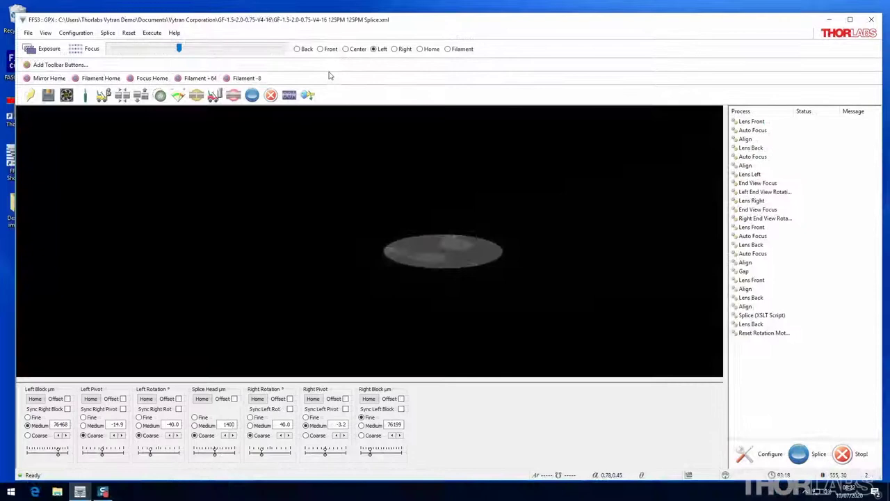
pyautogui.click(395, 51)
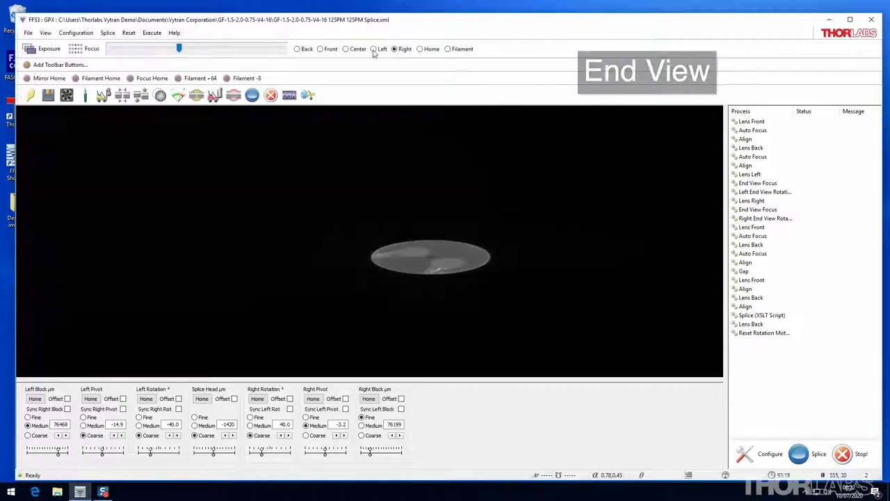
pyautogui.click(374, 51)
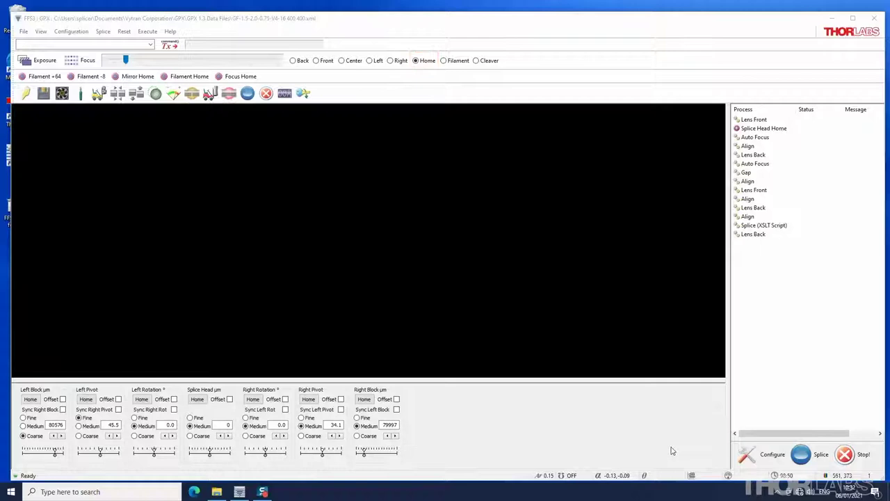
# - Auto-focus the camera on the fibres in the Back view, then again in the Front view
pyautogui.click(293, 61)
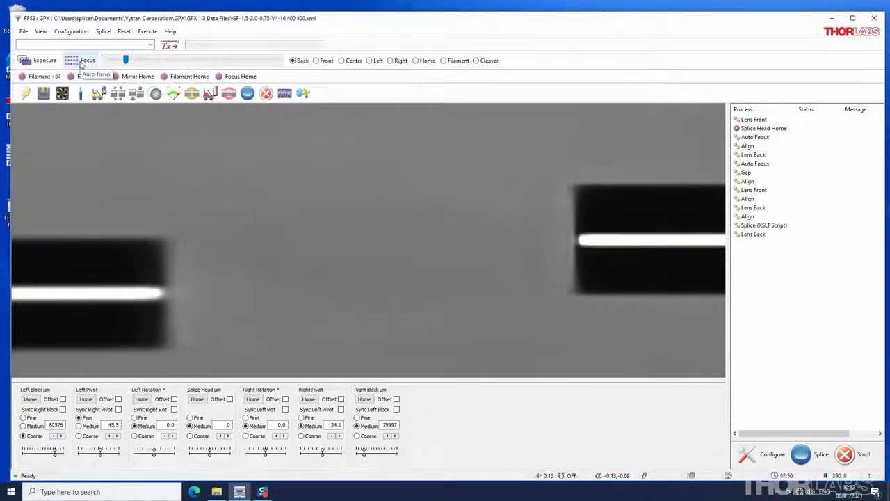
pyautogui.click(81, 62)
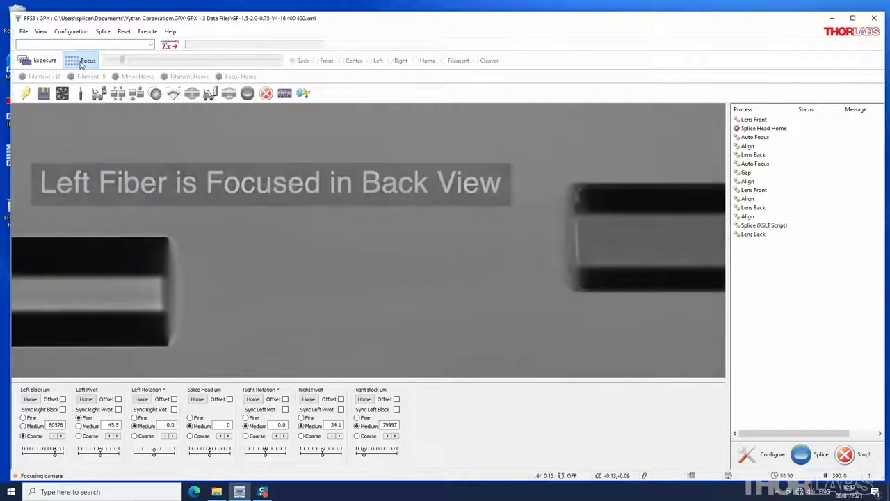
pyautogui.click(319, 61)
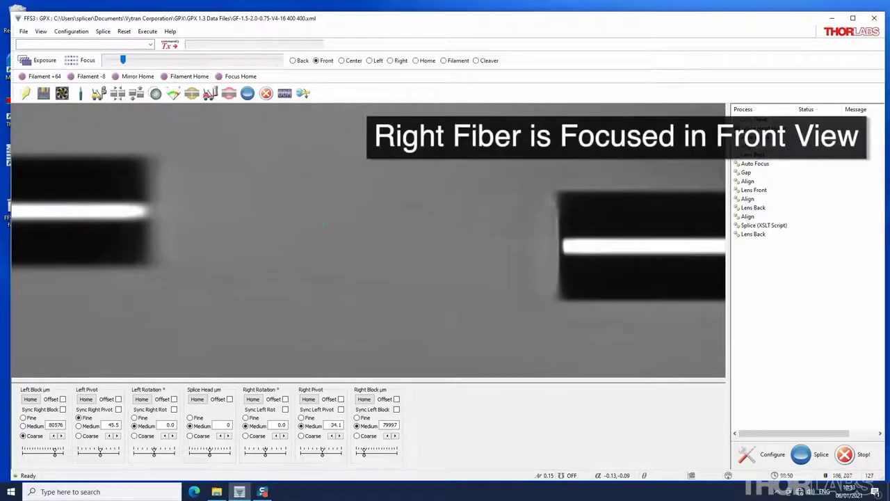
pyautogui.click(85, 62)
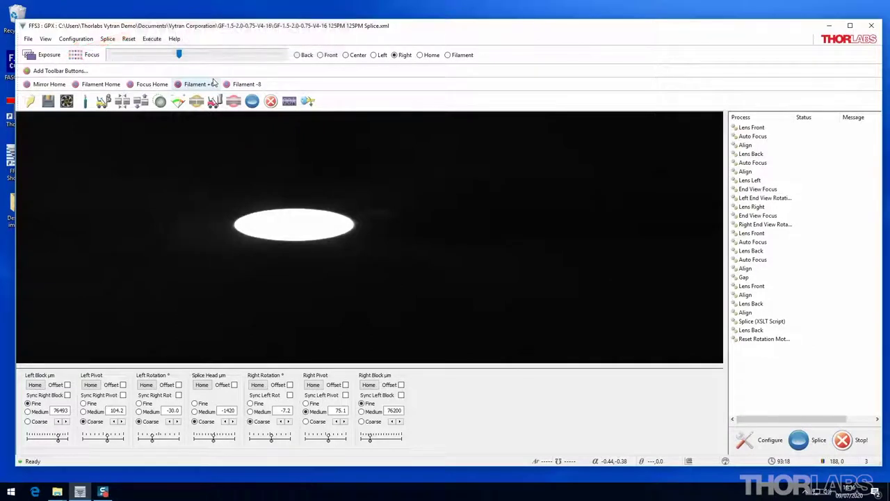
# - Run auto exposure on the right end view of the fibre
pyautogui.click(55, 57)
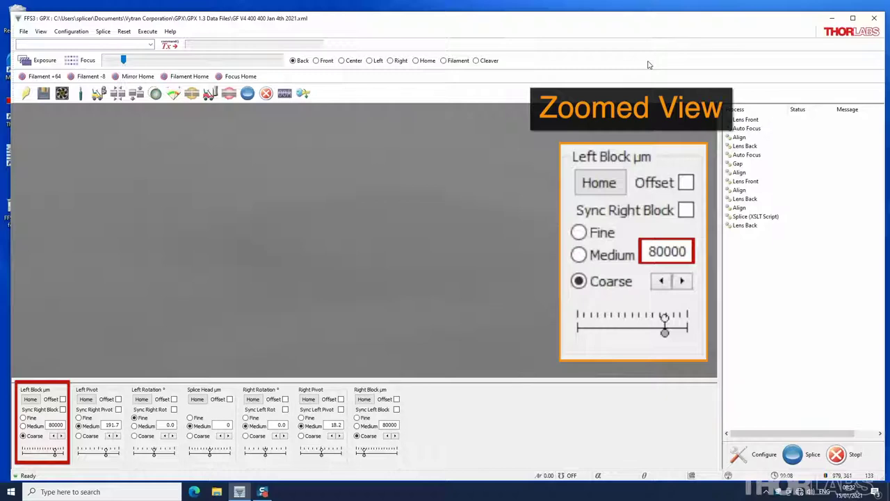
# - Home the left fibre block, then enter 80000 in its Medium position field
pyautogui.click(38, 401)
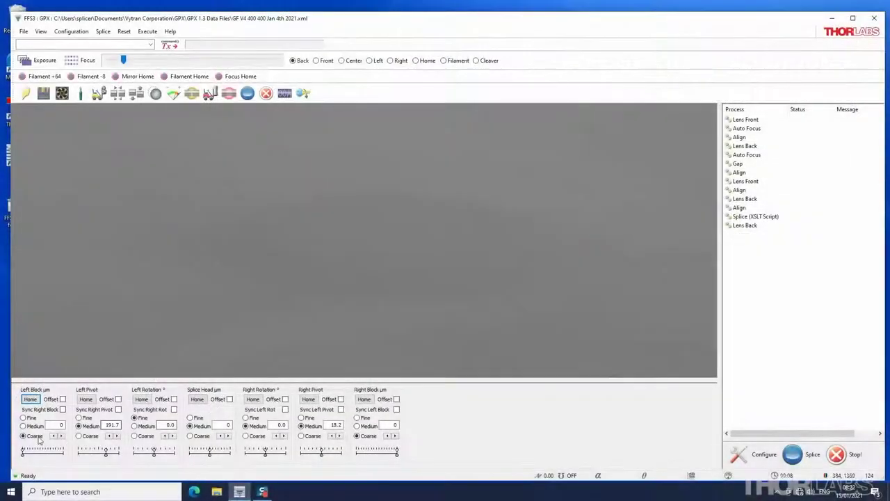
pyautogui.doubleClick(61, 425)
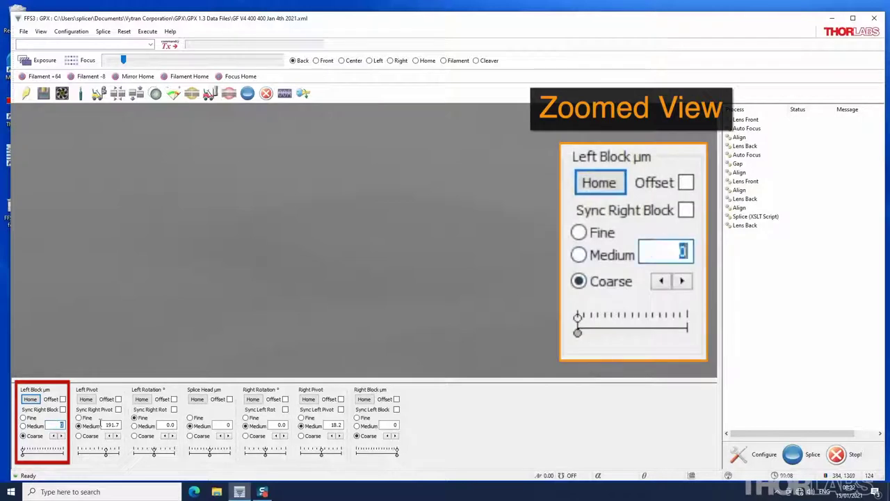
pyautogui.write('8000')
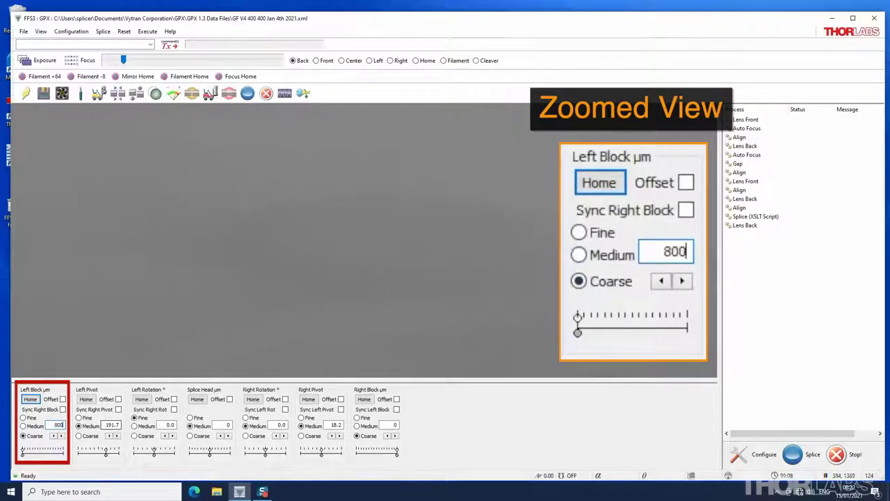
pyautogui.write('0')
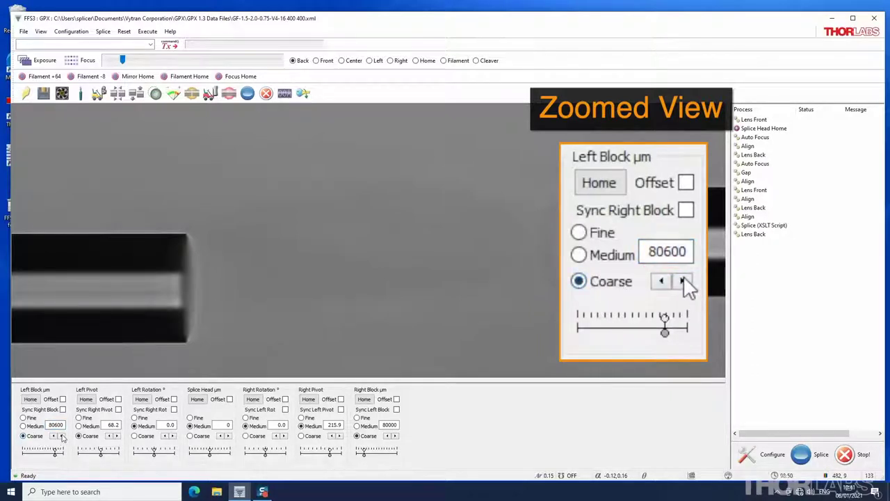
pyautogui.click(62, 435)
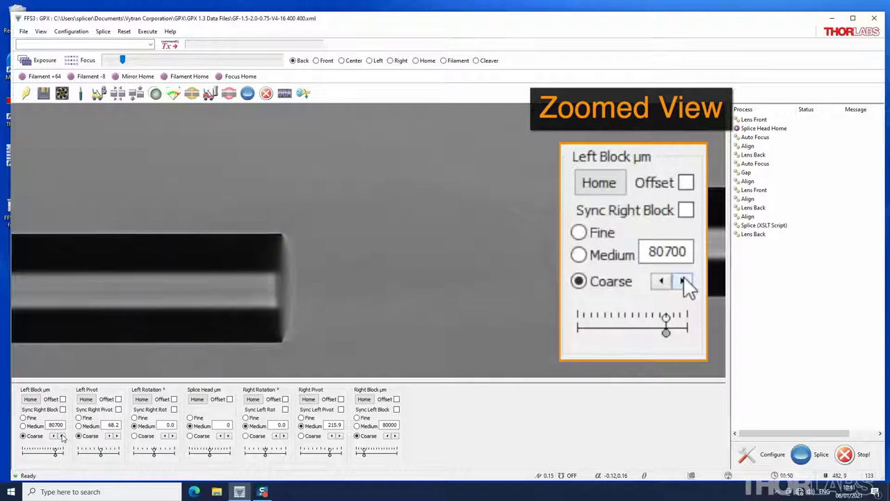
pyautogui.click(61, 435)
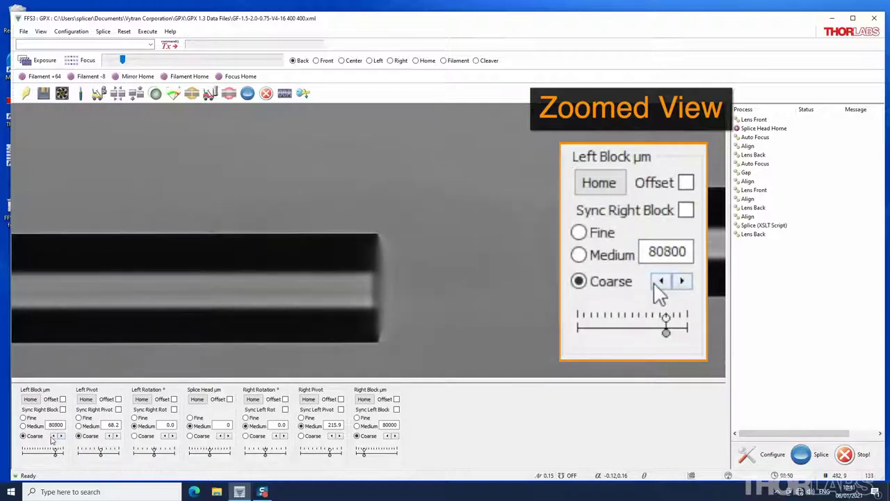
pyautogui.click(53, 436)
pyautogui.click(53, 435)
pyautogui.click(23, 425)
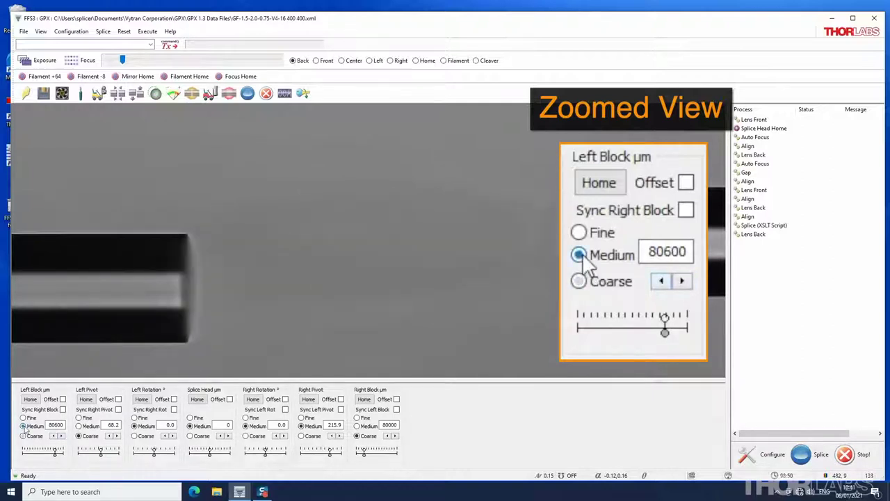
pyautogui.click(61, 435)
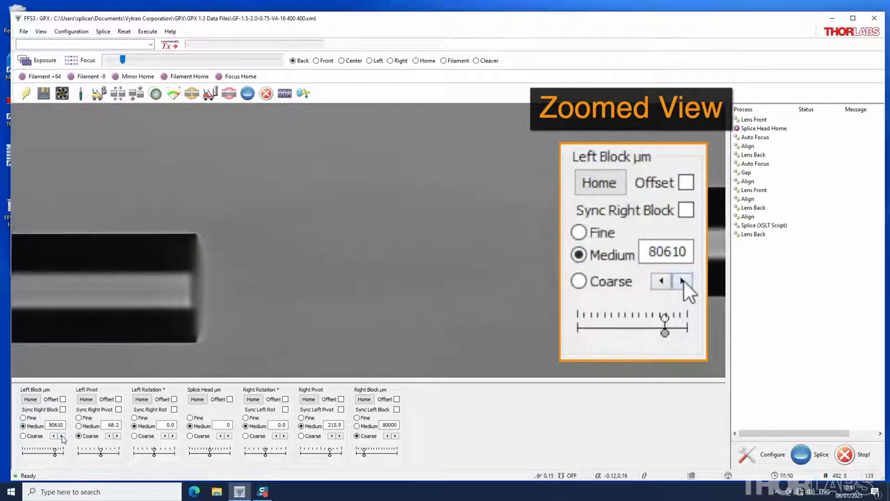
pyautogui.click(61, 435)
pyautogui.click(53, 435)
pyautogui.click(53, 436)
pyautogui.click(24, 417)
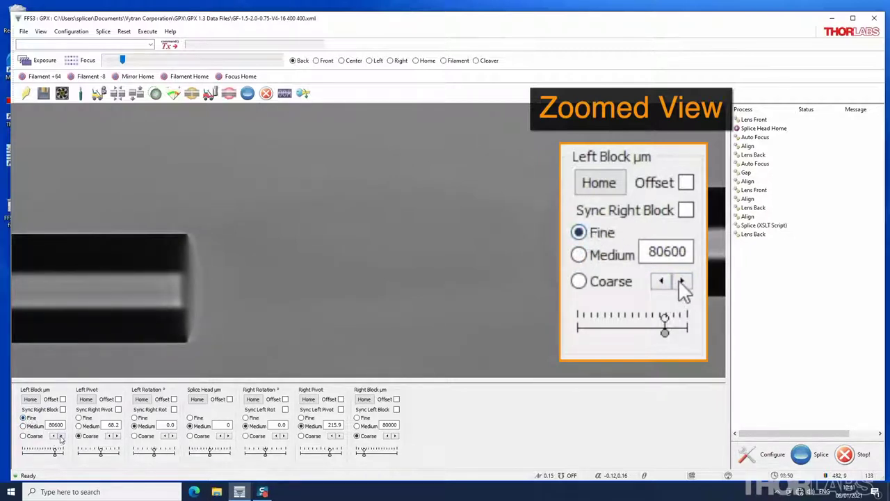
pyautogui.click(61, 435)
pyautogui.click(61, 435)
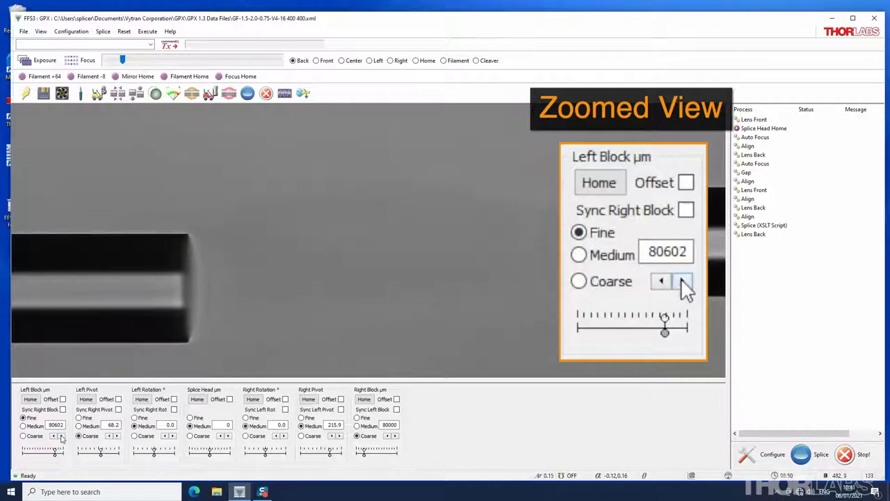
pyautogui.click(53, 435)
pyautogui.click(53, 435)
pyautogui.click(30, 436)
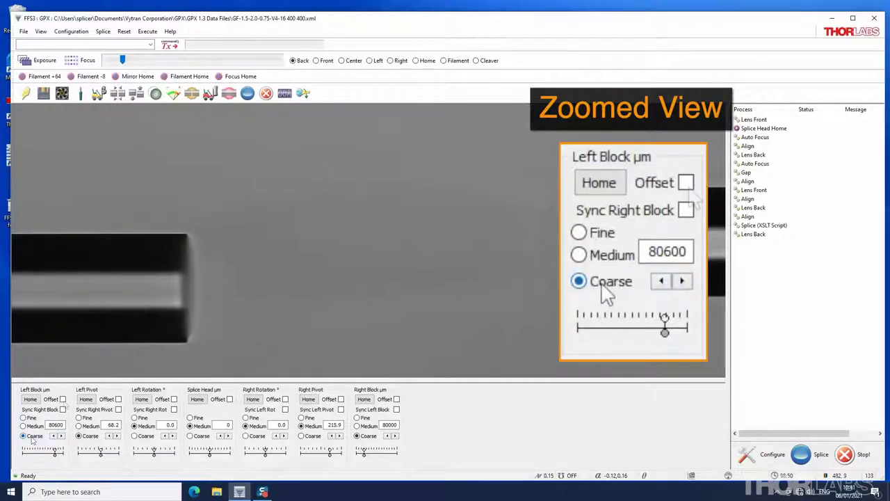
# - Enable Left Block Offset, then move the left fibre 100 µm right and 100 µm back left
pyautogui.click(63, 399)
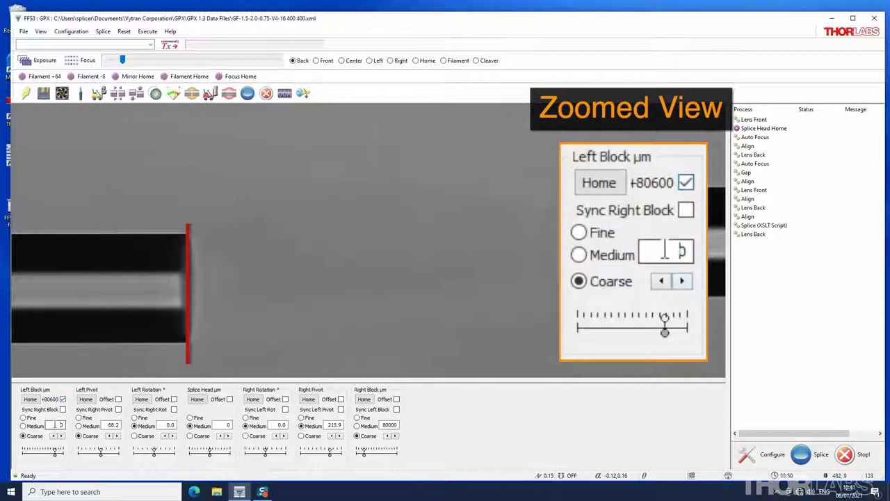
pyautogui.doubleClick(56, 425)
pyautogui.write('100')
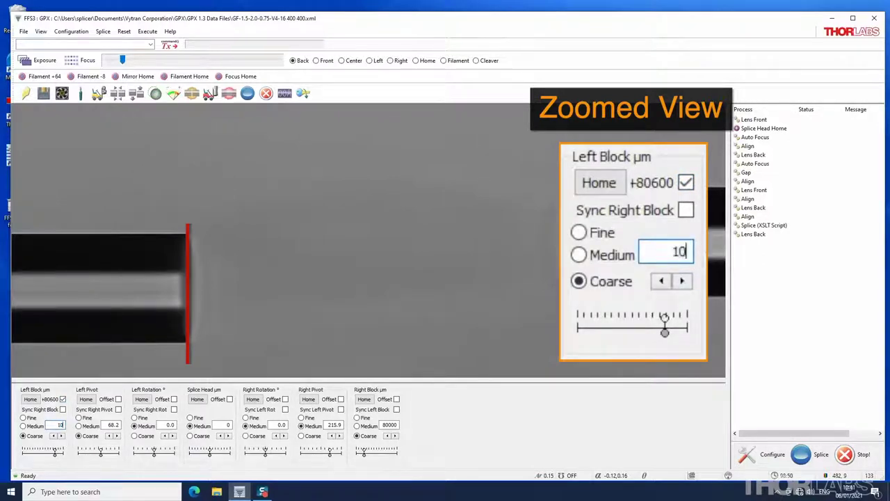
pyautogui.press('Return')
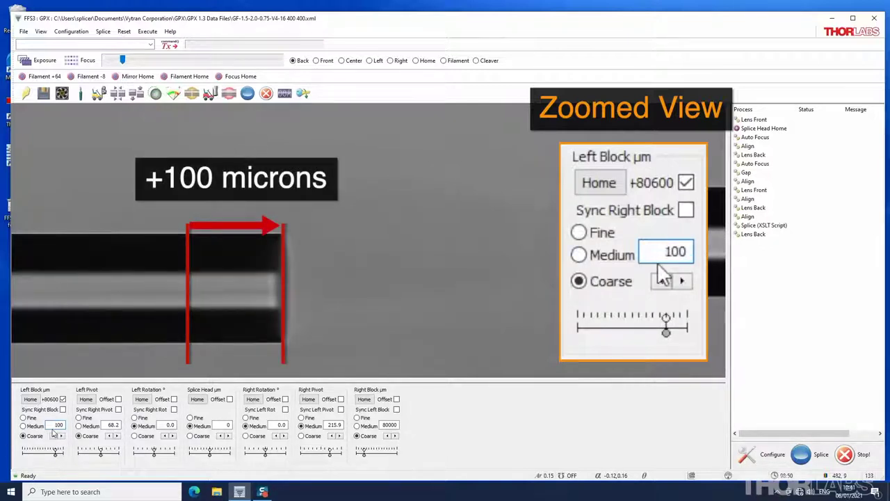
pyautogui.write('-')
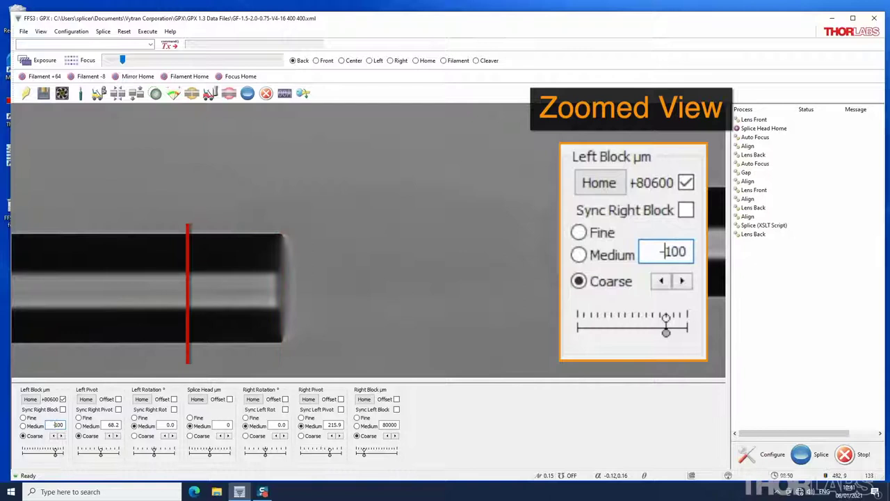
pyautogui.press('Return')
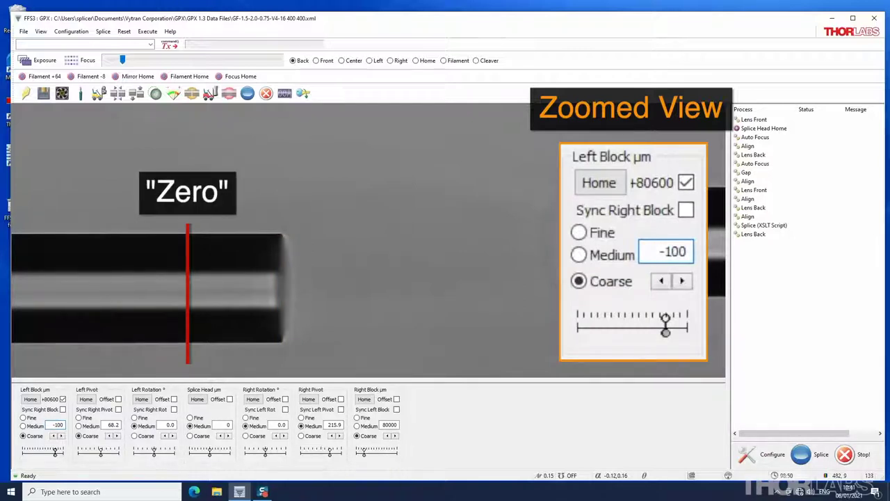
# - Set the left block offset to 0 and turn off offset mode to show 80600 µm
pyautogui.doubleClick(656, 251)
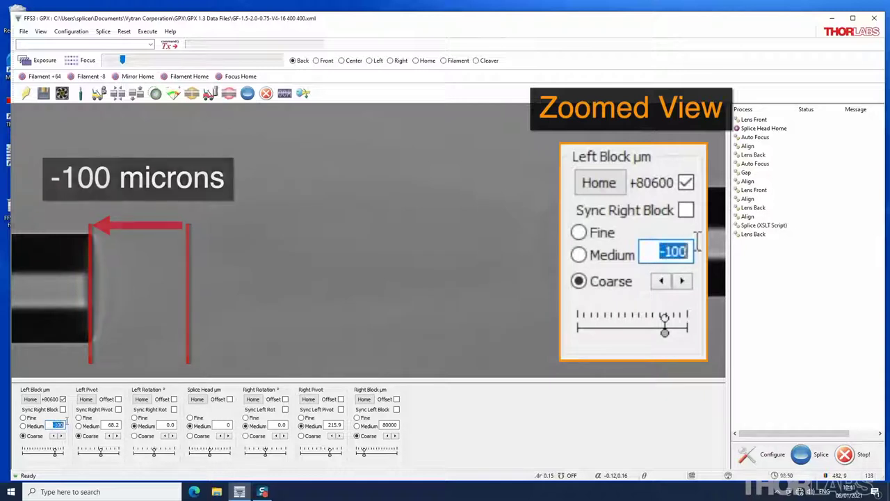
pyautogui.write('0')
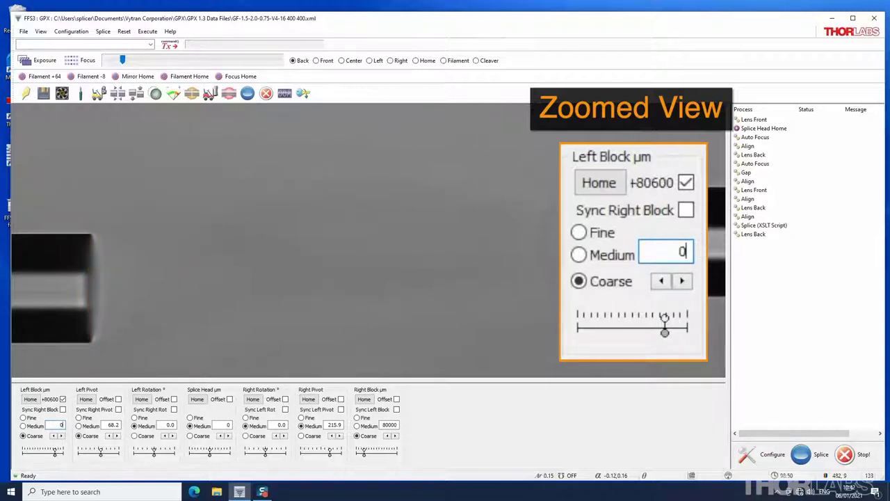
pyautogui.press('Return')
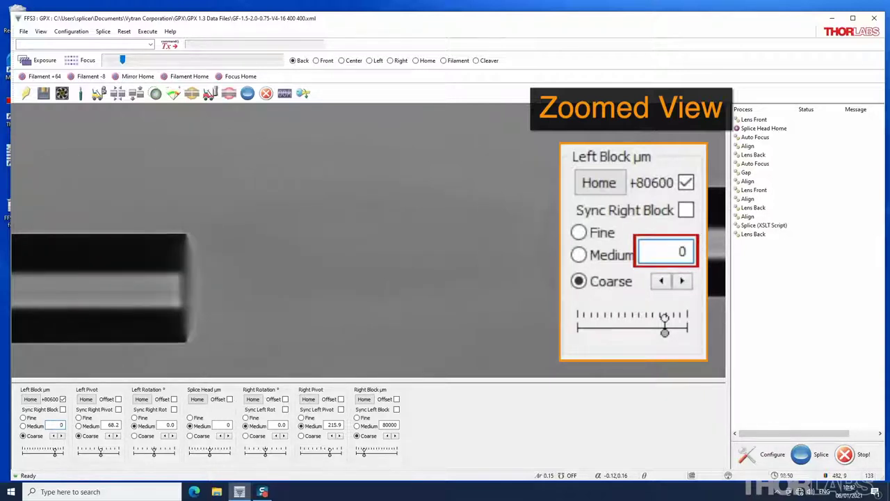
pyautogui.click(62, 399)
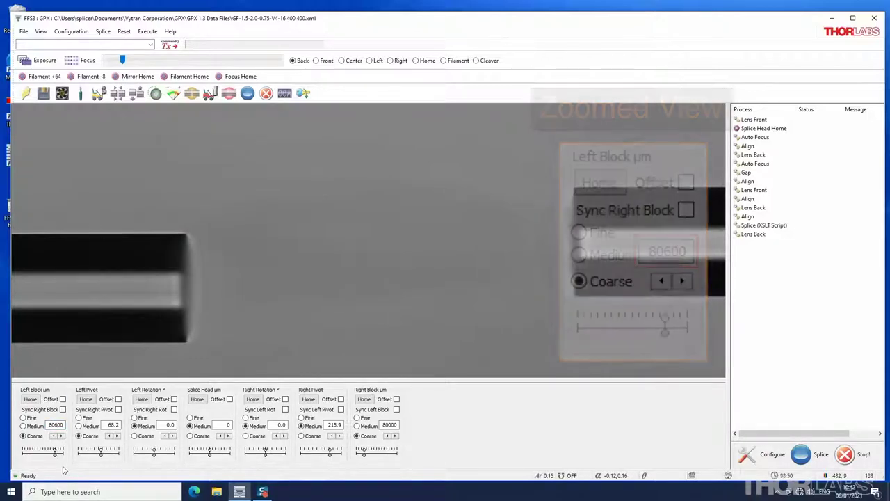
# - Bring the right fibre block back into view, zero it as an offset reference, and drag its slider
pyautogui.click(391, 425)
pyautogui.press('Return')
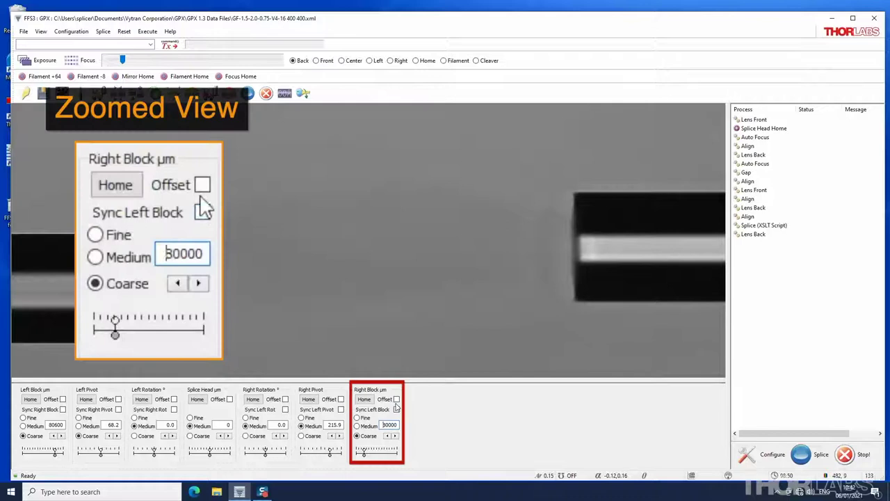
pyautogui.click(396, 399)
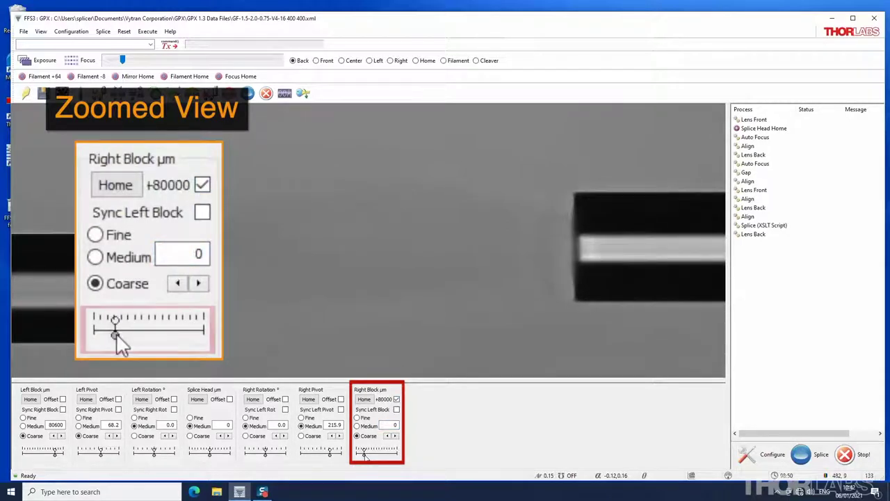
pyautogui.moveTo(364, 453); pyautogui.dragTo(369, 455)
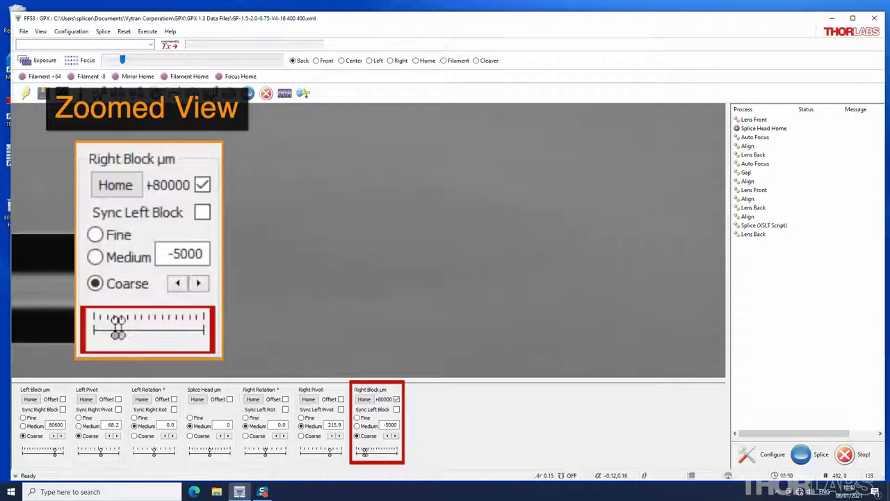
# - Sync the right block with the left and step both coarsely right twice, then left twice
pyautogui.click(62, 409)
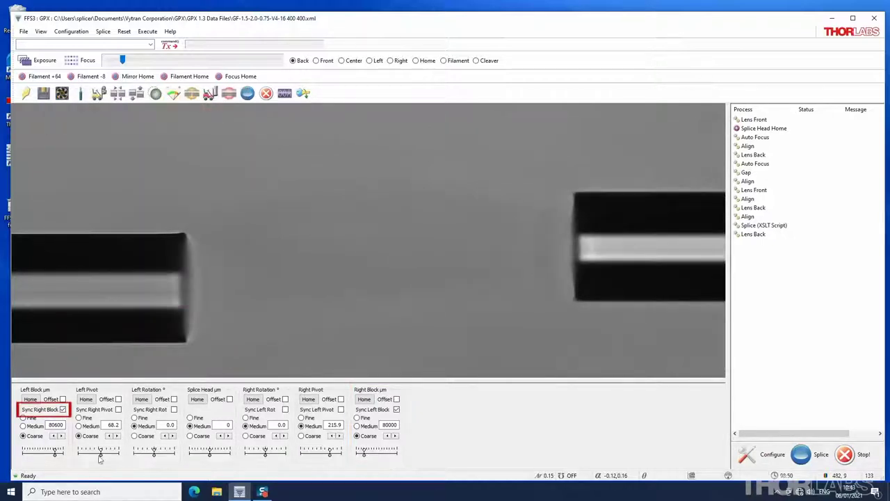
pyautogui.click(61, 436)
pyautogui.click(62, 436)
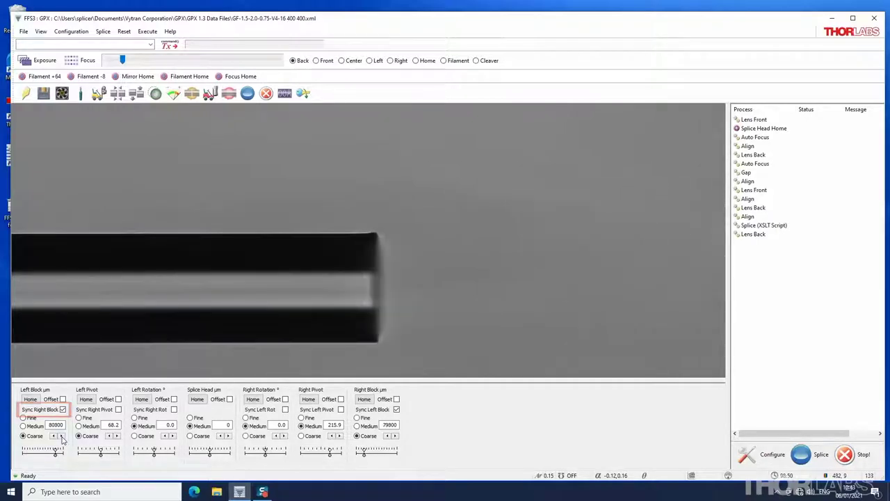
pyautogui.click(53, 436)
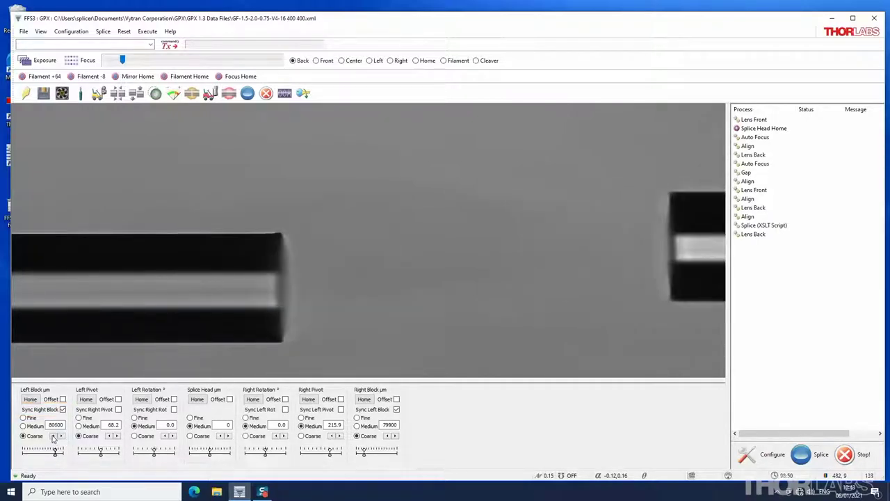
pyautogui.click(53, 436)
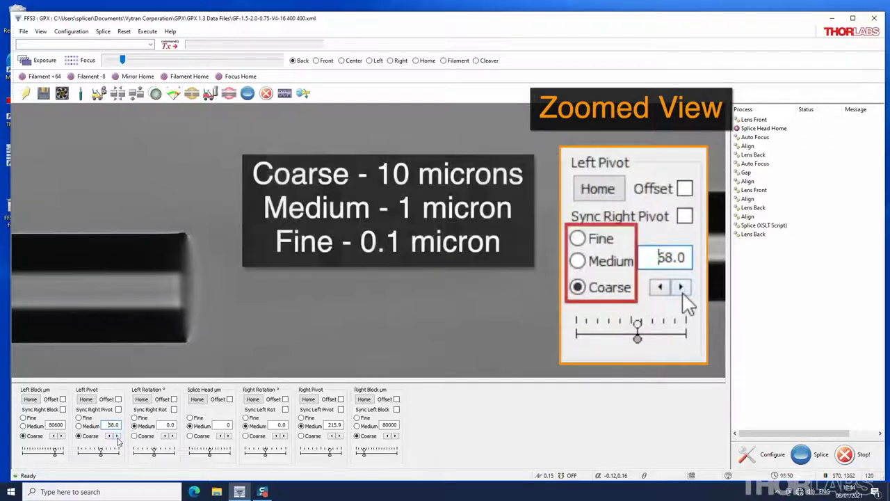
# - Raise the left pivot past 125.0 using three coarse steps, two medium steps, fine steps and the slider
pyautogui.click(117, 436)
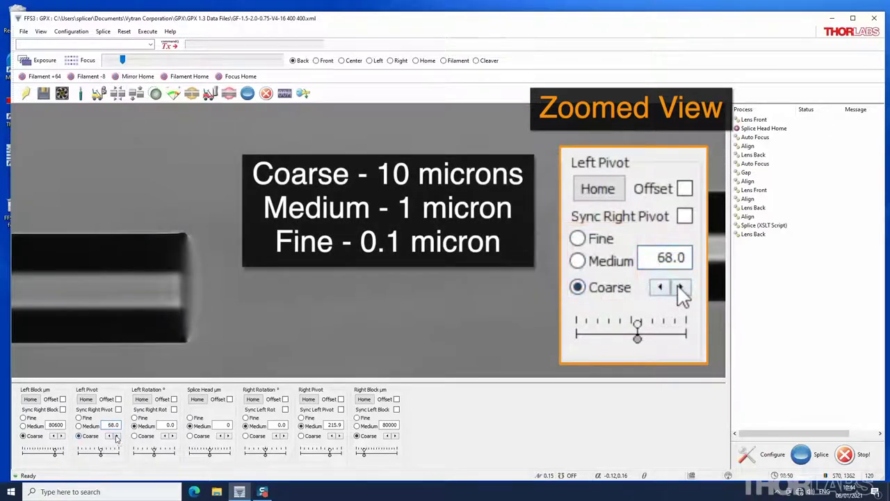
pyautogui.click(117, 435)
pyautogui.click(117, 436)
pyautogui.click(78, 425)
pyautogui.click(116, 435)
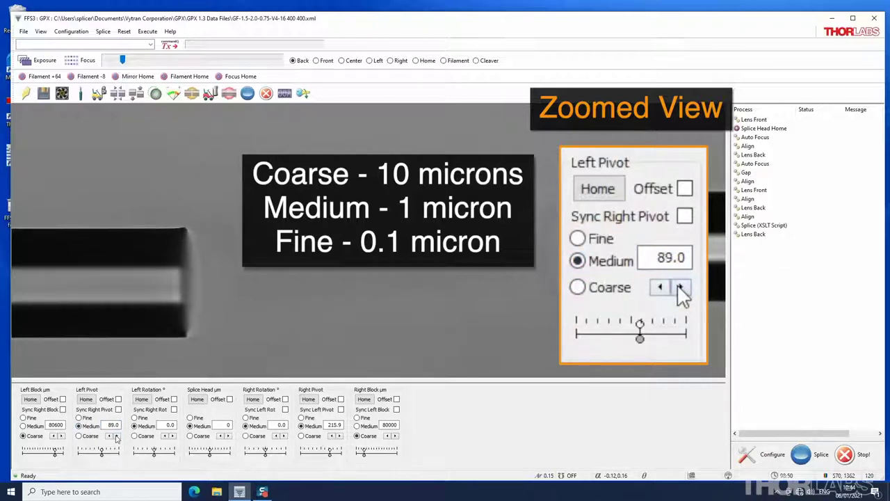
pyautogui.click(117, 435)
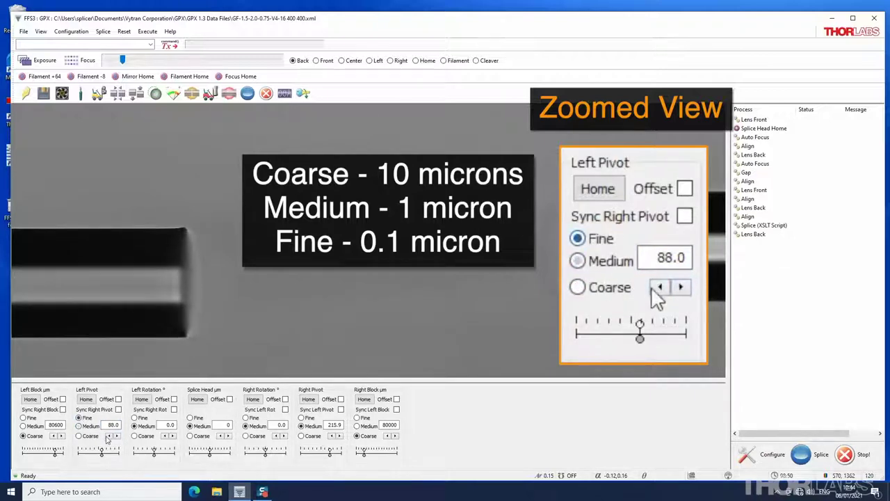
pyautogui.click(117, 435)
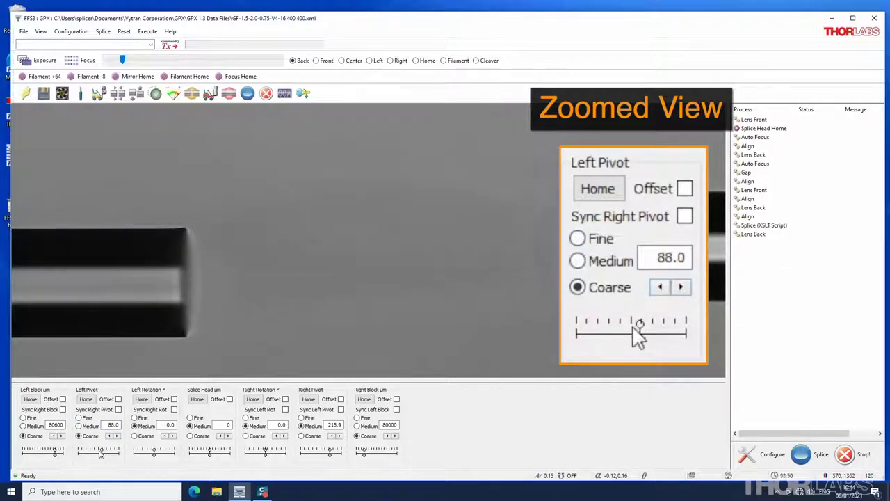
pyautogui.moveTo(102, 456); pyautogui.dragTo(105, 457)
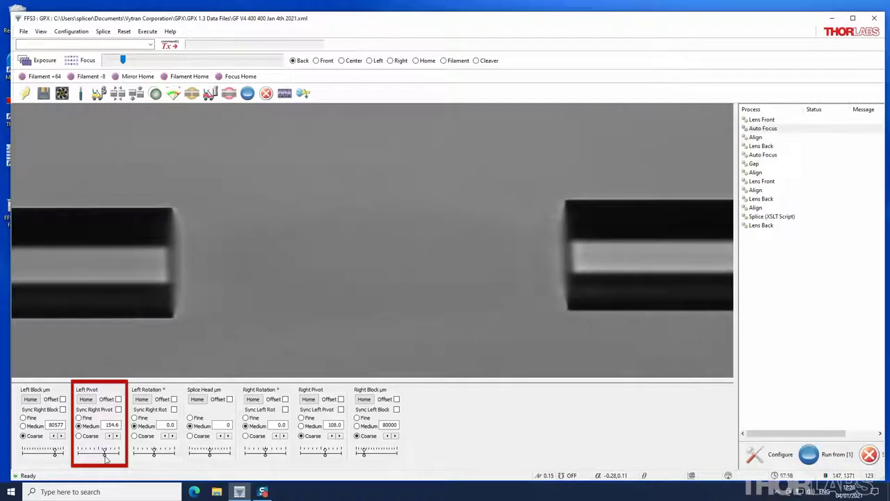
# - In the Back view, swing the left pivot to 90.9, then swing the right pivot up and back down to 68.2
pyautogui.moveTo(105, 457); pyautogui.dragTo(102, 455)
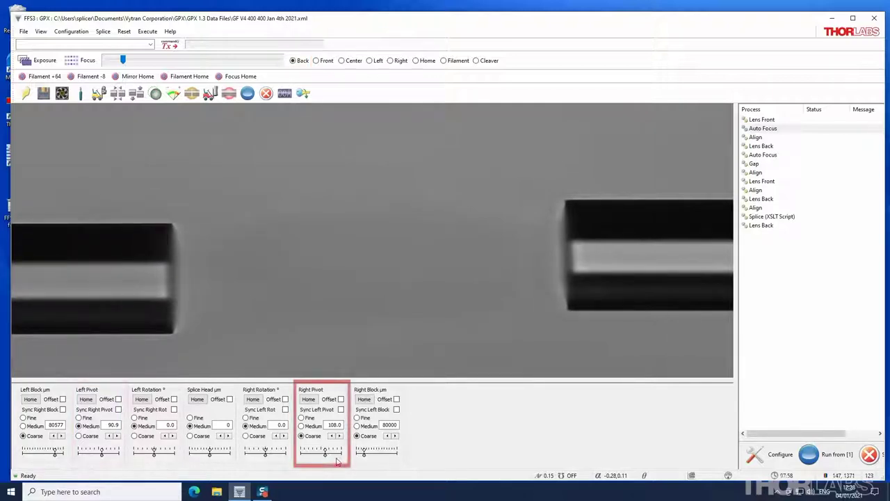
pyautogui.moveTo(327, 456); pyautogui.dragTo(329, 457)
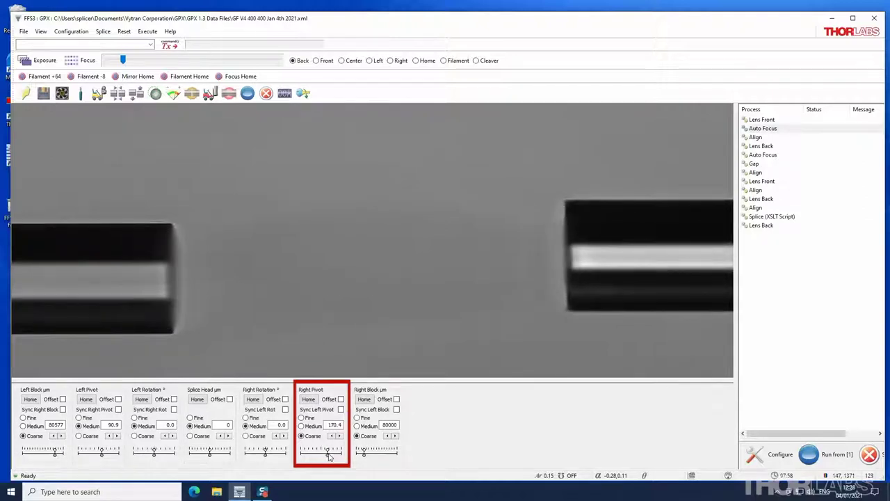
pyautogui.moveTo(330, 456); pyautogui.dragTo(325, 455)
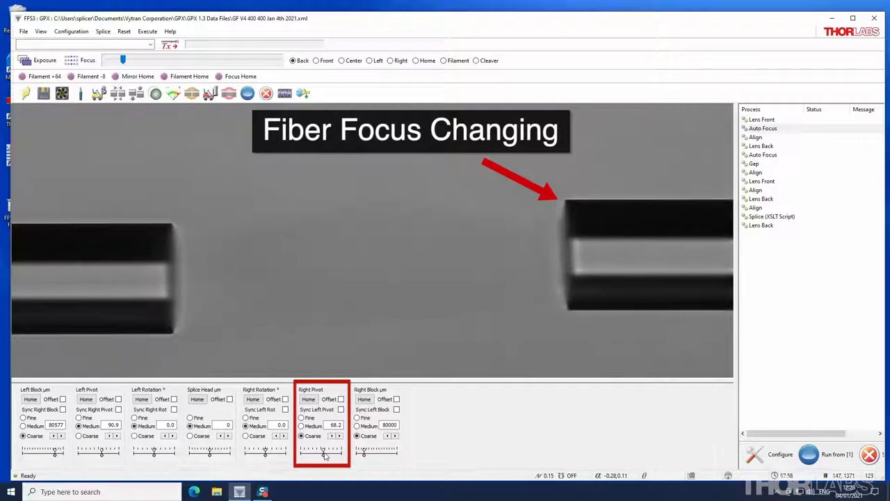
# - In the Front camera view, swing the right pivot to 28.0 and the left pivot to 34.1
pyautogui.click(323, 61)
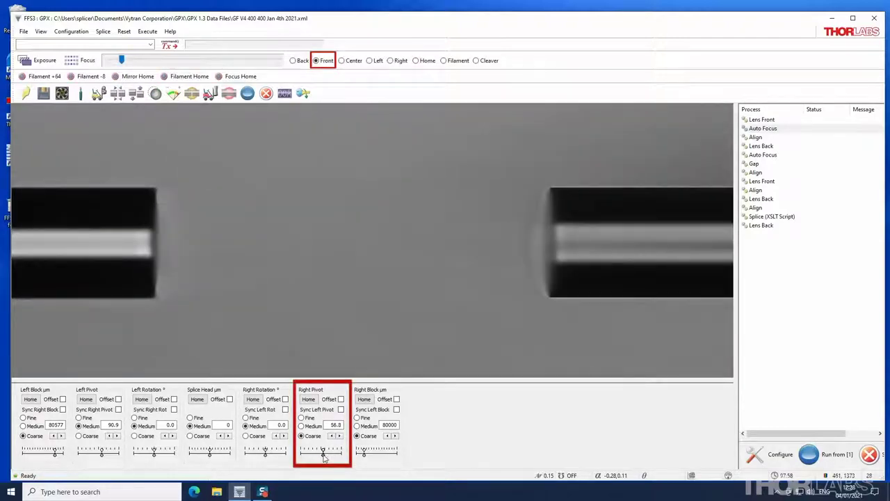
pyautogui.moveTo(330, 455); pyautogui.dragTo(316, 454)
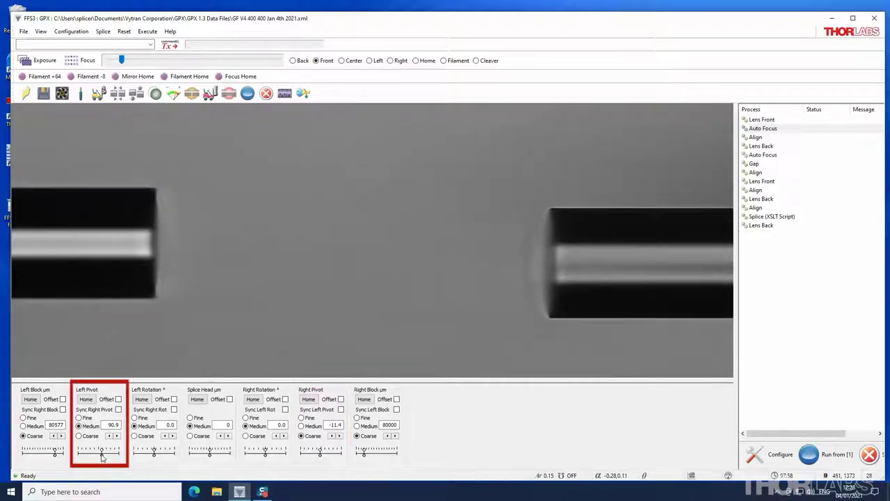
pyautogui.moveTo(102, 453); pyautogui.dragTo(100, 455)
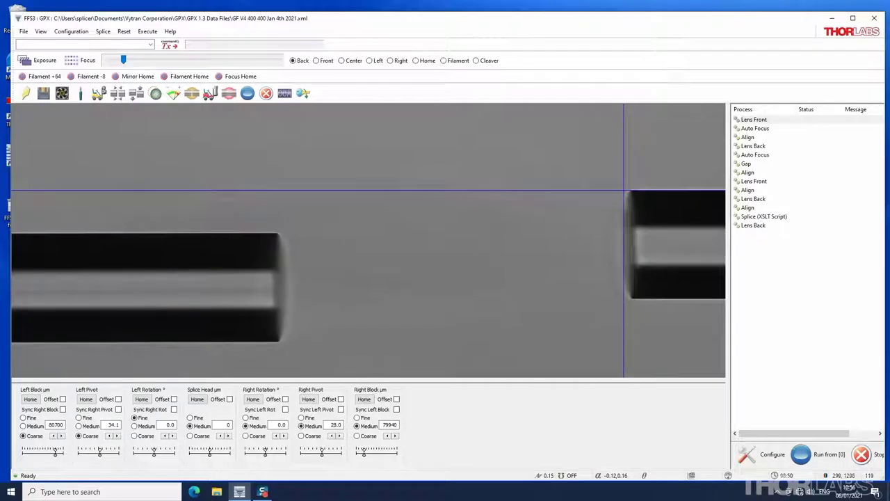
# - Raise the left pivot two coarse steps and lower the right pivot four coarse steps to level the fibres
pyautogui.click(117, 435)
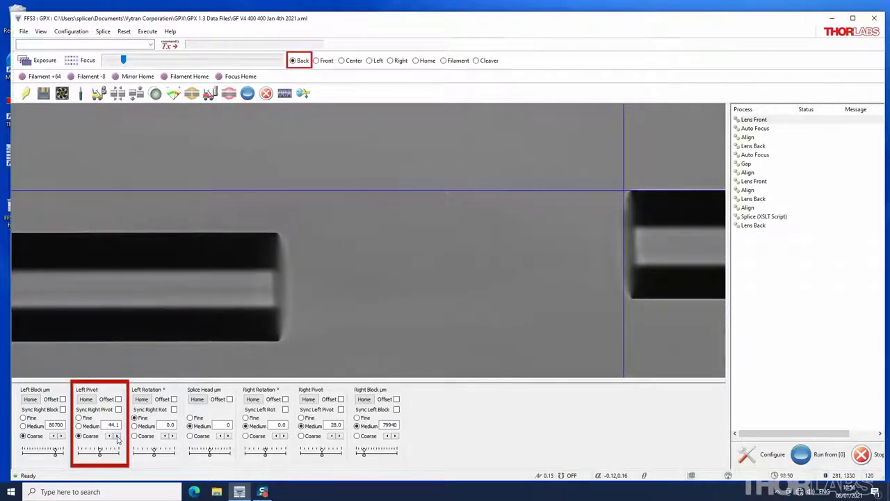
pyautogui.click(117, 436)
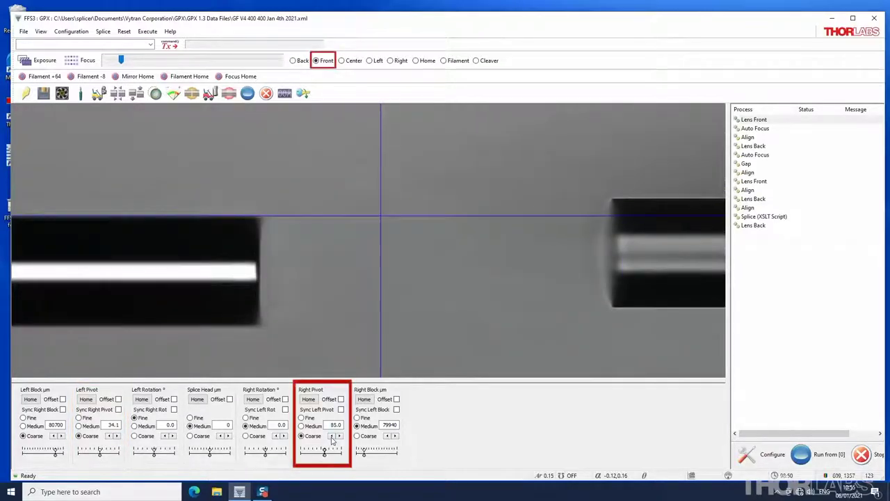
pyautogui.click(331, 436)
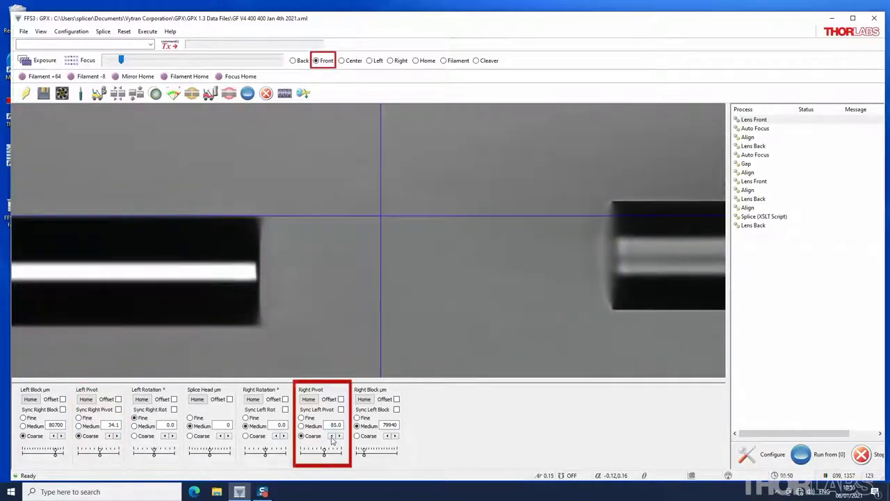
pyautogui.click(331, 436)
pyautogui.click(332, 436)
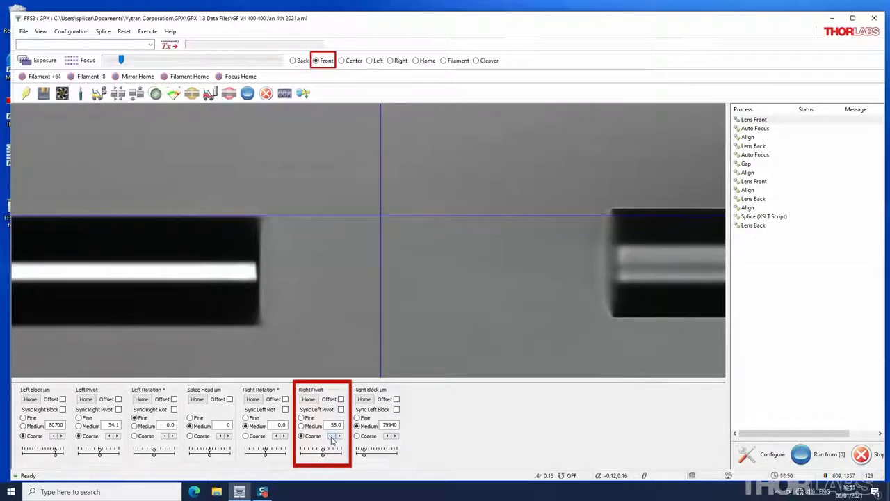
pyautogui.click(331, 436)
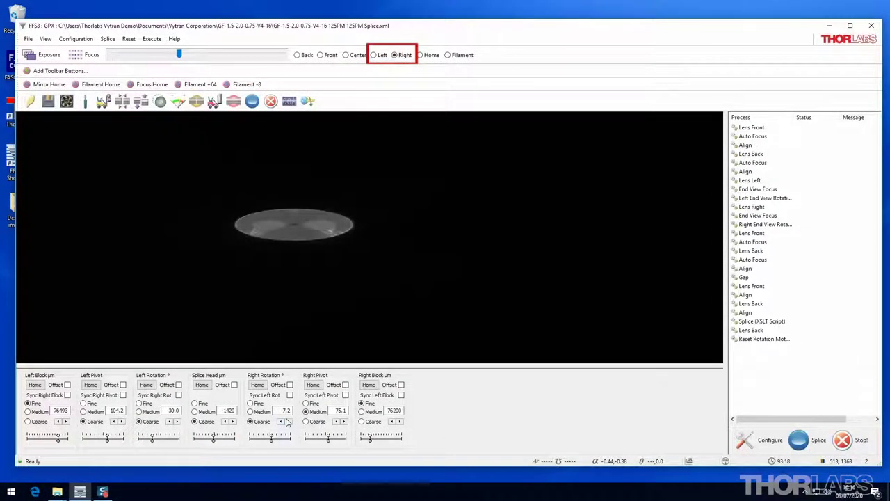
# - Enter 40 in the Right Rotation Medium field to turn the right fibre to 40.0 degrees
pyautogui.doubleClick(280, 411)
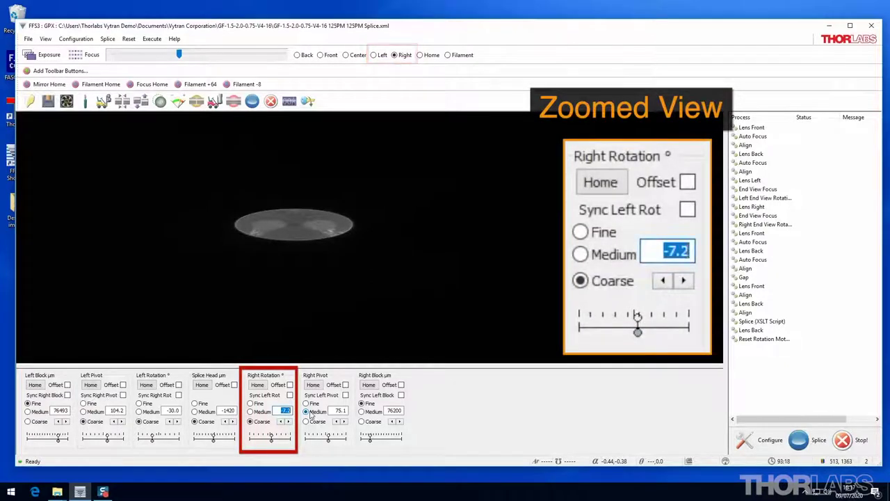
pyautogui.write('40')
pyautogui.press('Return')
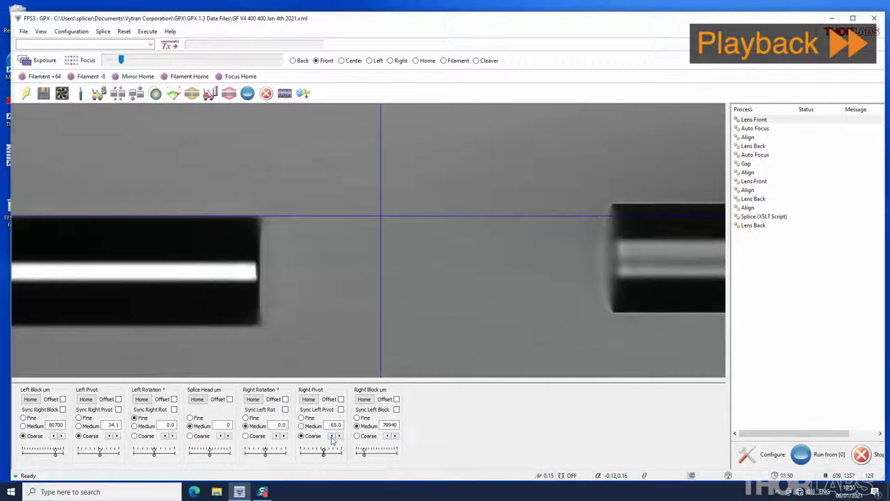
# - Lower the right pivot to 28.0, then raise the left pivot to 144.1 in the back camera view
pyautogui.click(332, 435)
pyautogui.click(333, 435)
pyautogui.click(332, 435)
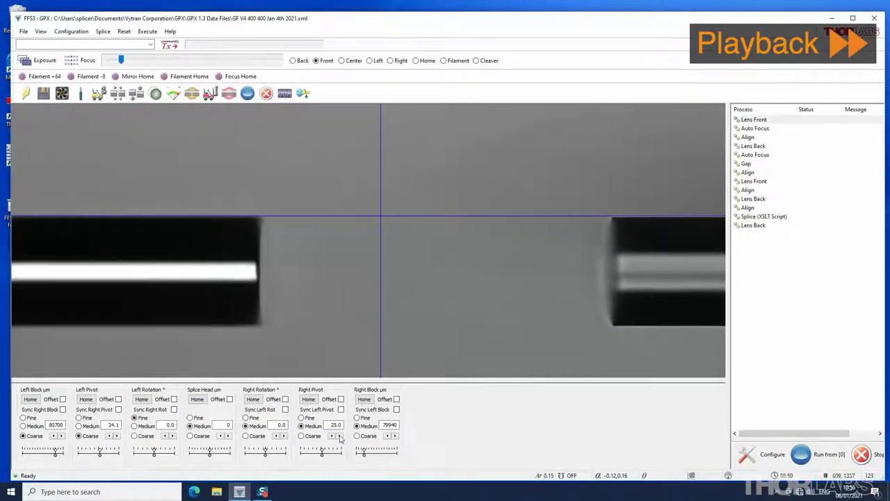
pyautogui.click(294, 61)
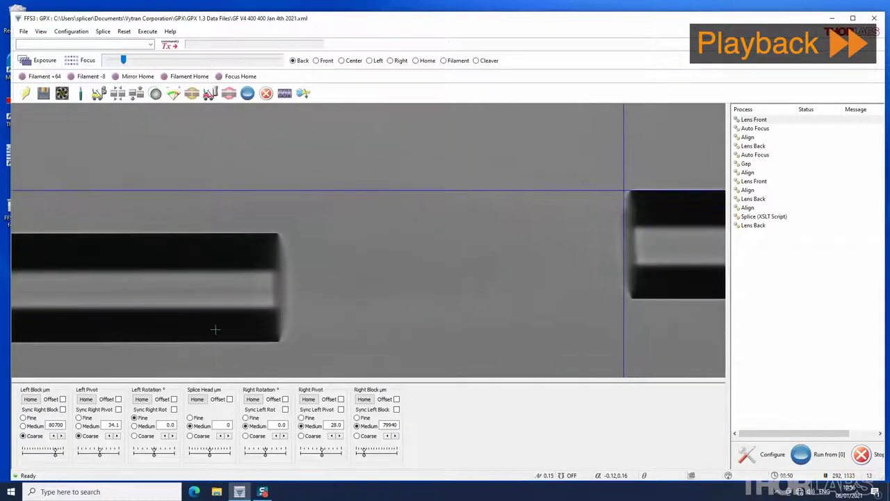
pyautogui.click(117, 436)
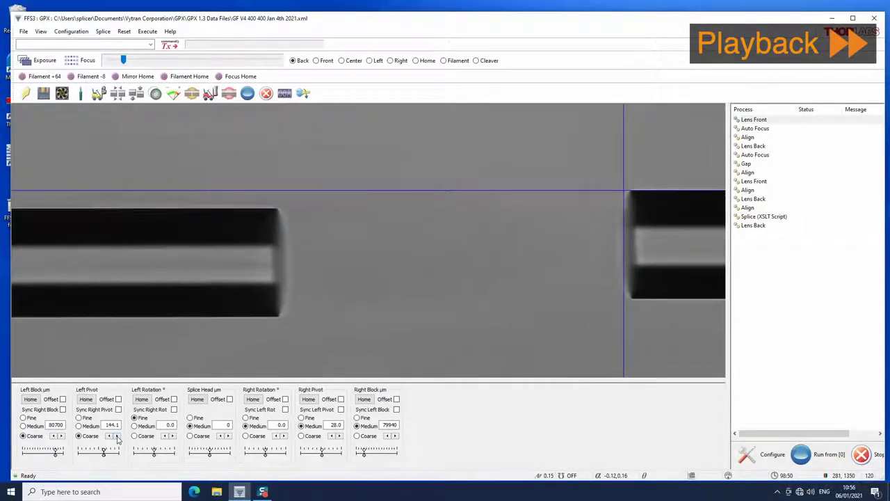